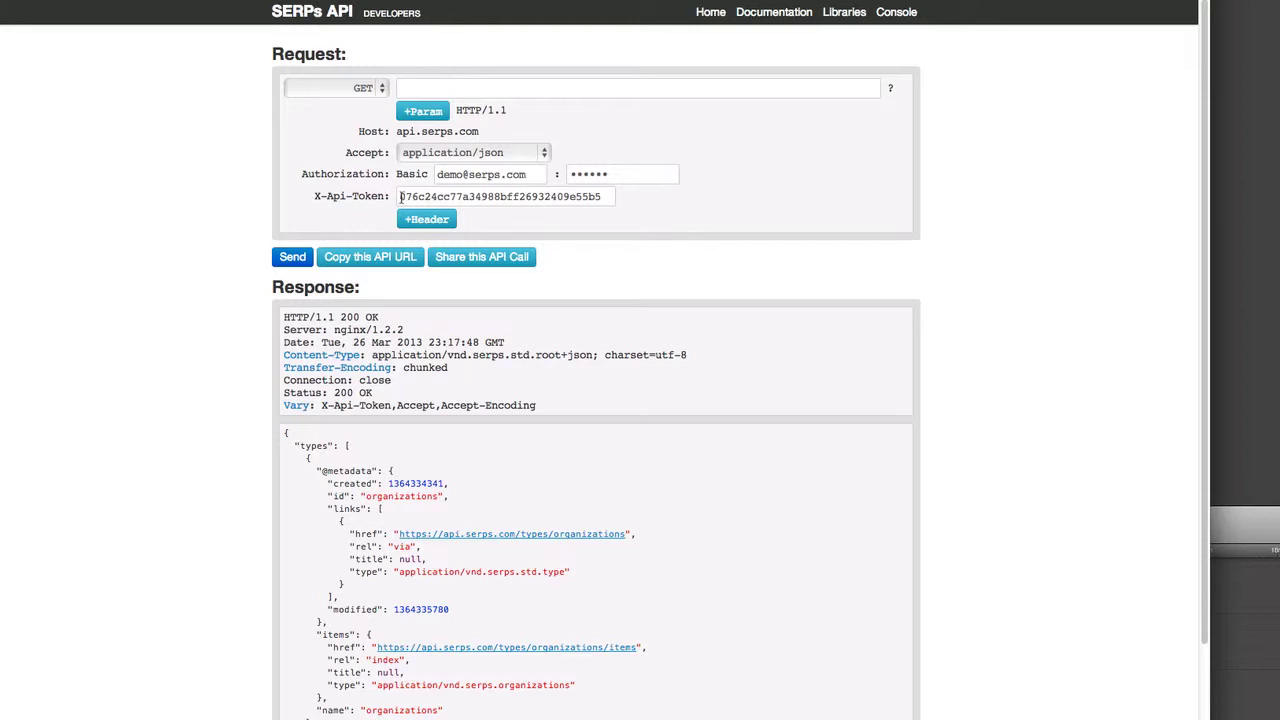
Point out the API token and the authorization email credential fields.
{"action": "left_click_drag", "start_coordinate": [400, 196], "coordinate": [601, 198]}
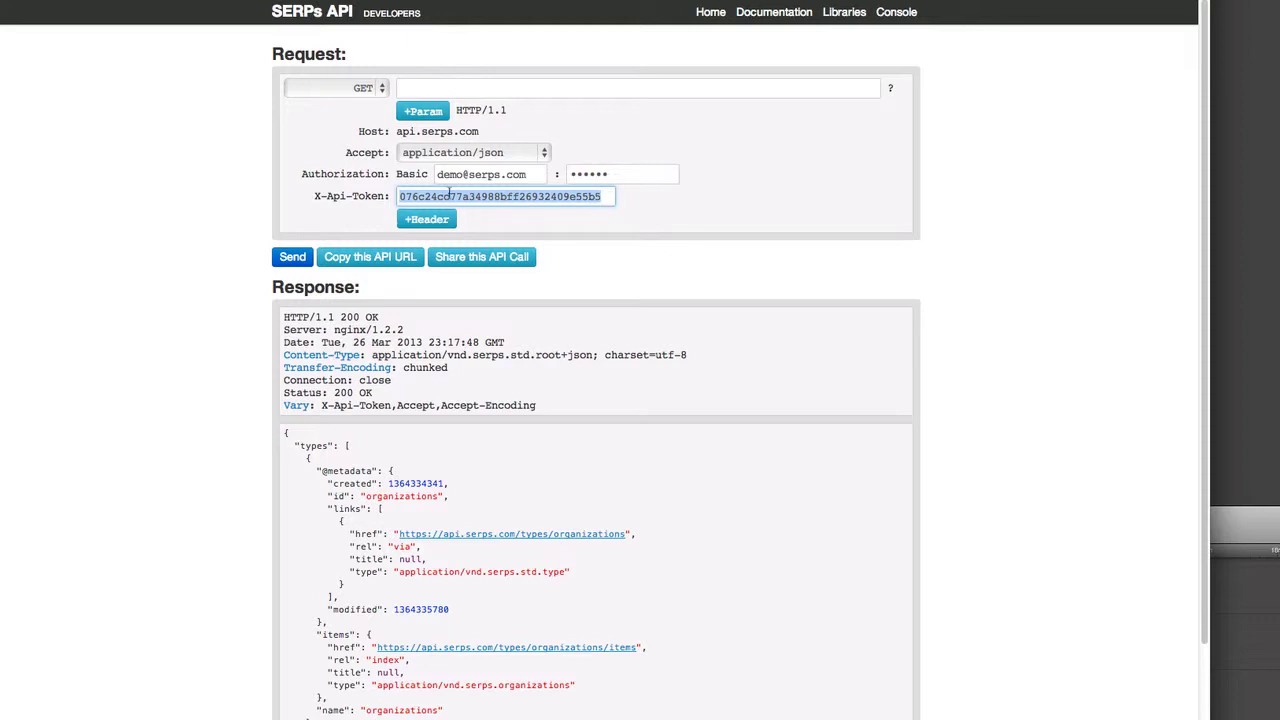
{"action": "left_click", "coordinate": [449, 196]}
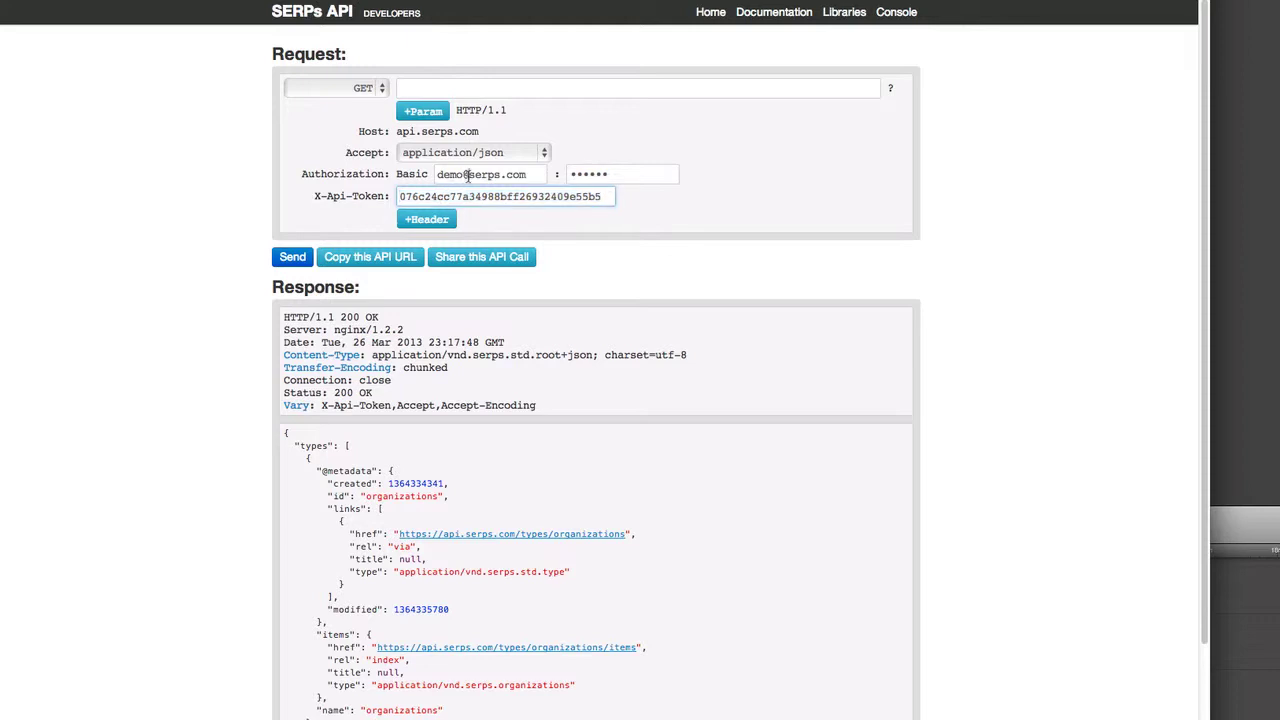
{"action": "left_click", "coordinate": [466, 175]}
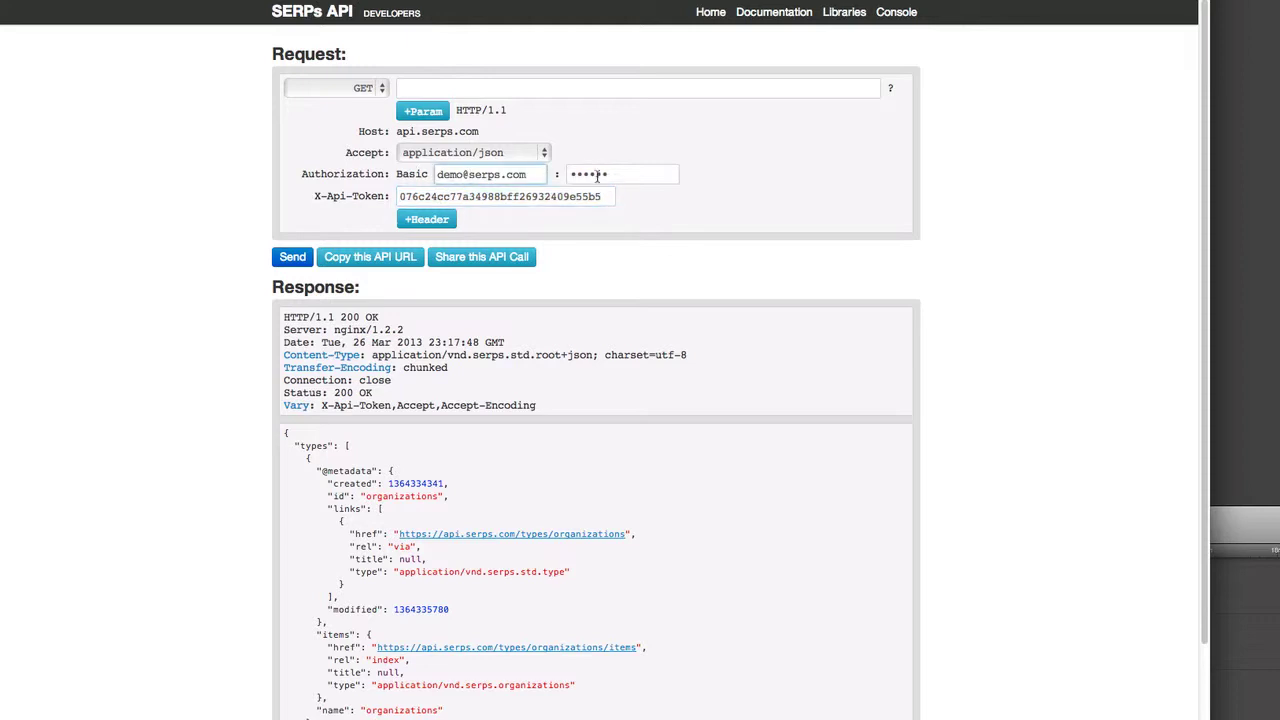
{"action": "left_click", "coordinate": [484, 197]}
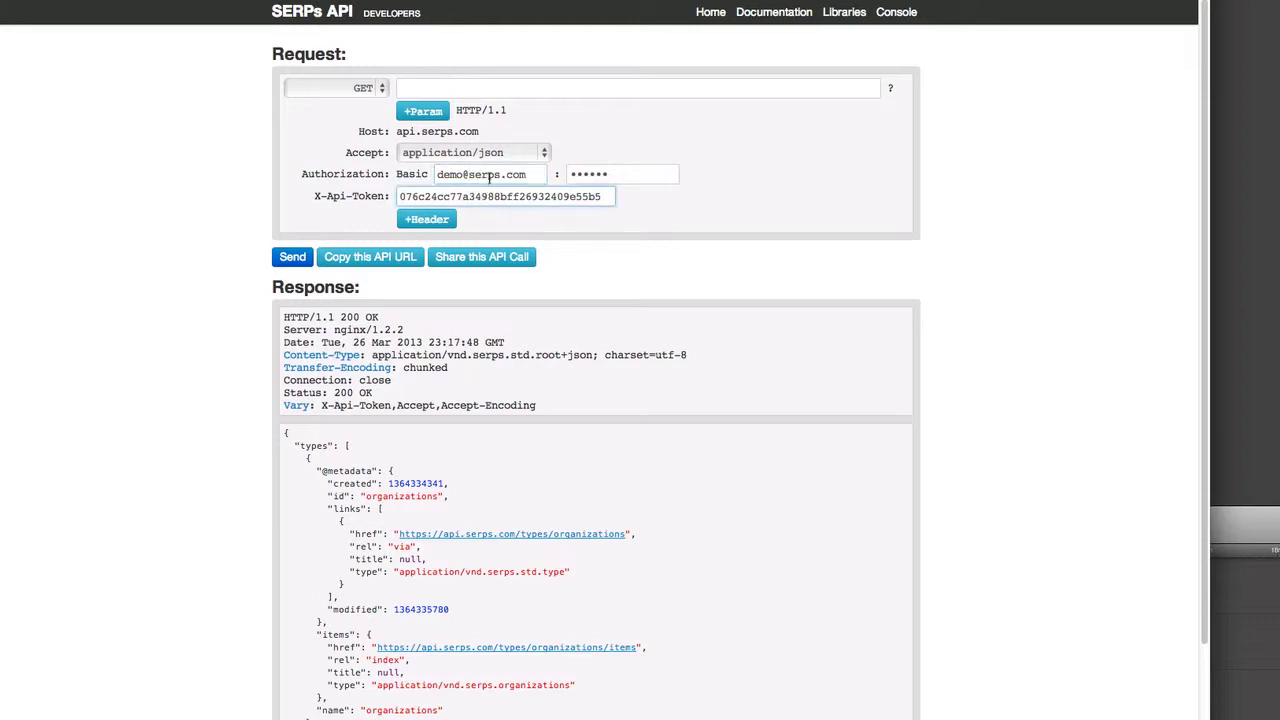
Send the empty-path root request and review the returned organizations type JSON.
{"action": "left_click", "coordinate": [461, 87]}
{"action": "left_click", "coordinate": [289, 258]}
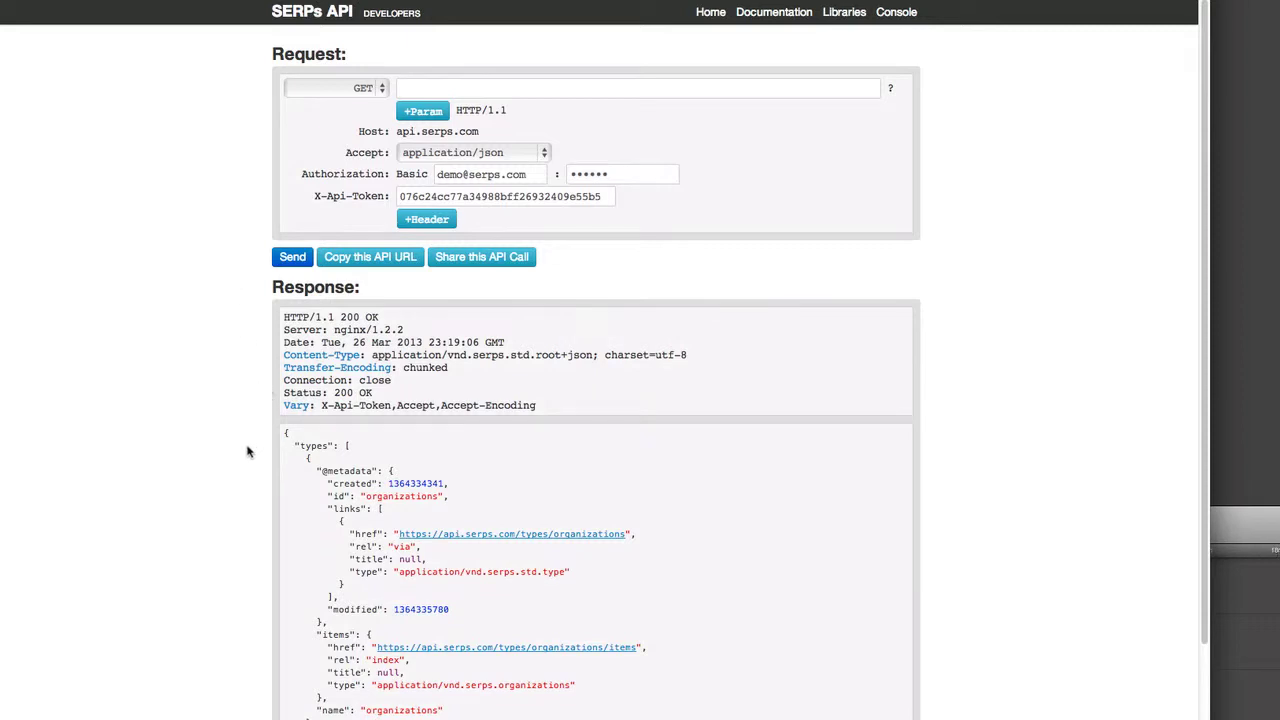
{"action": "scroll", "coordinate": [330, 507], "scroll_direction": "down", "scroll_amount": 2}
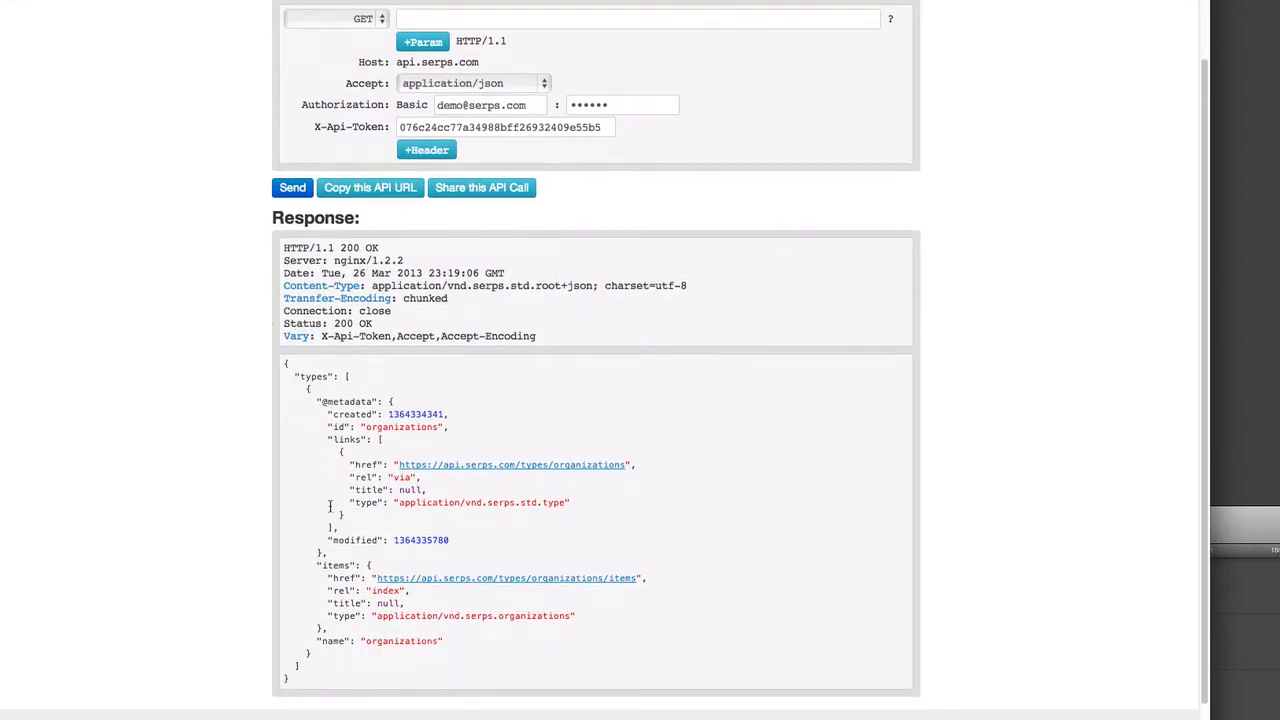
{"action": "scroll", "coordinate": [358, 440], "scroll_direction": "up", "scroll_amount": 2}
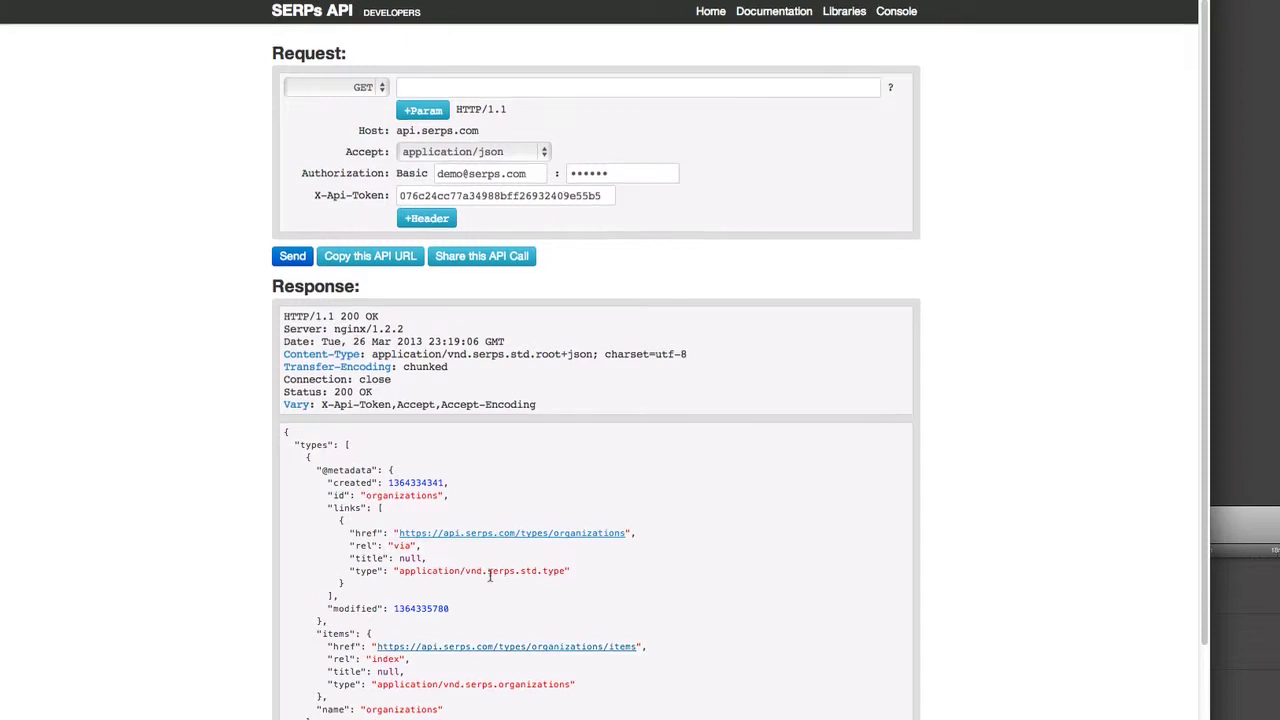
{"action": "scroll", "coordinate": [500, 578], "scroll_direction": "down", "scroll_amount": 2}
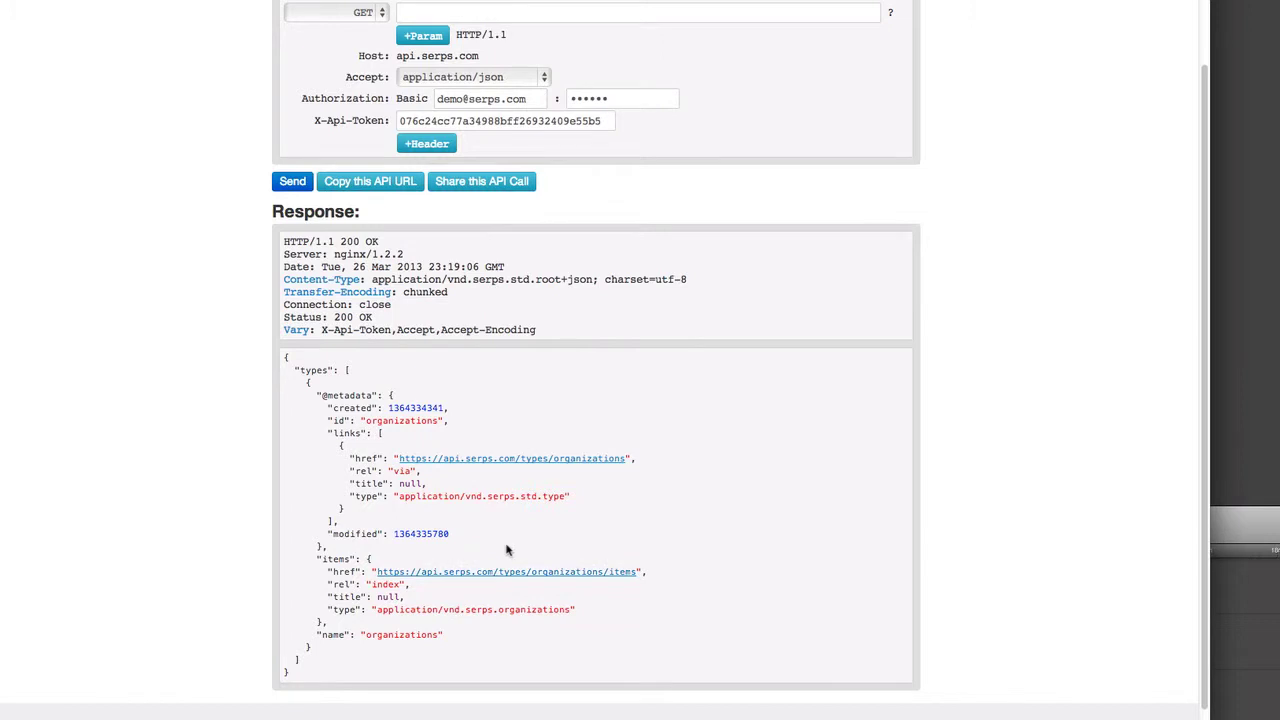
Load /types/organizations/items and highlight organization 69's account status, locale and feature level.
{"action": "left_click", "coordinate": [525, 576]}
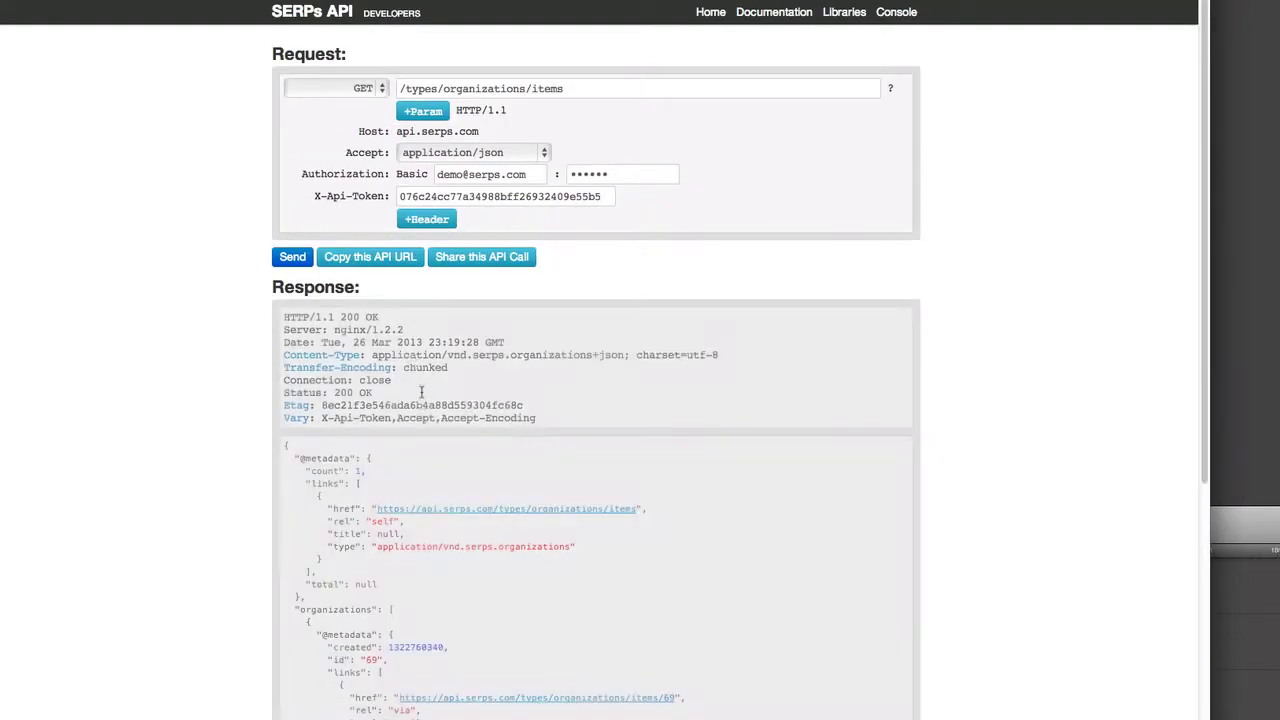
{"action": "scroll", "coordinate": [473, 487], "scroll_direction": "down", "scroll_amount": 5}
{"action": "scroll", "coordinate": [473, 487], "scroll_direction": "up", "scroll_amount": 1}
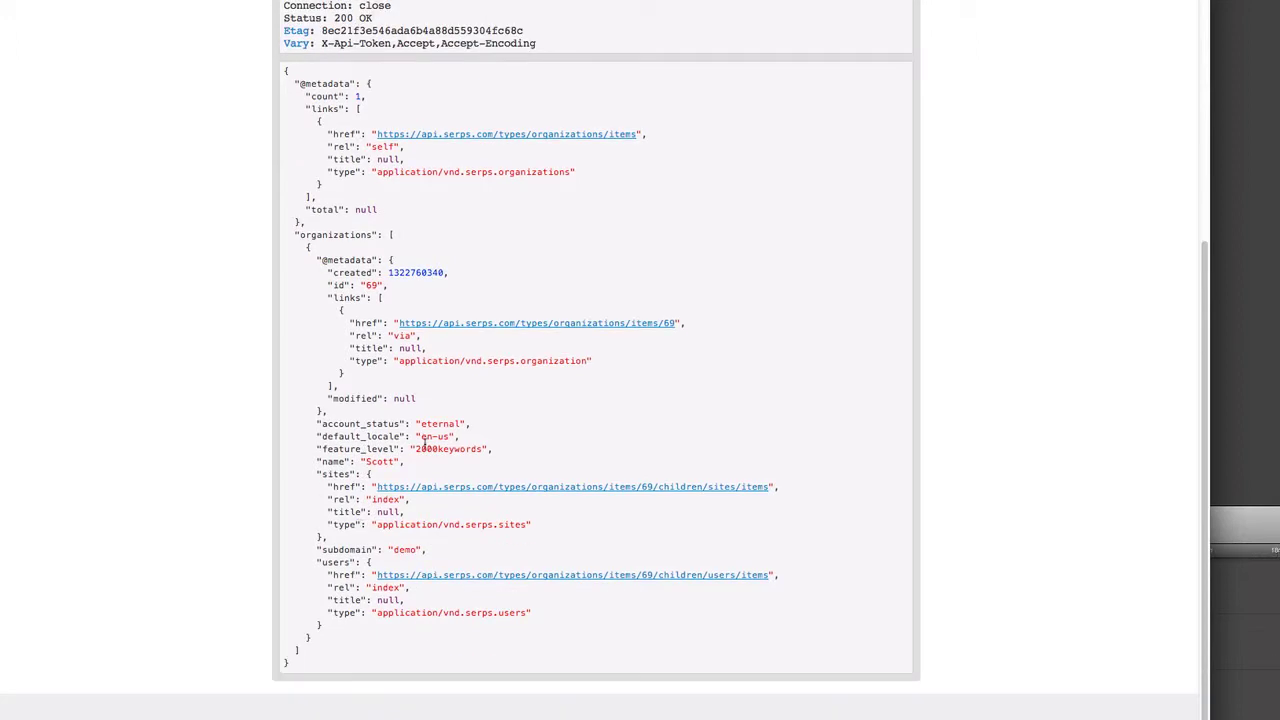
{"action": "left_click_drag", "start_coordinate": [490, 449], "coordinate": [322, 423]}
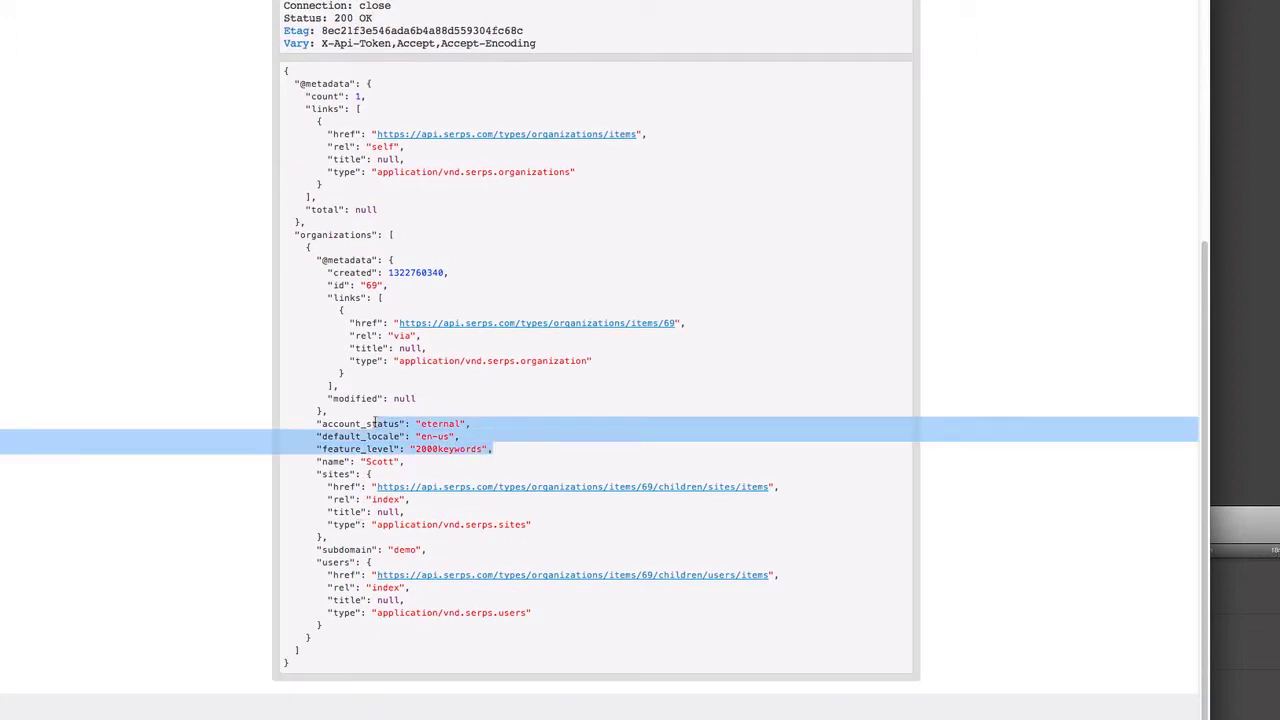
{"action": "left_click", "coordinate": [508, 426]}
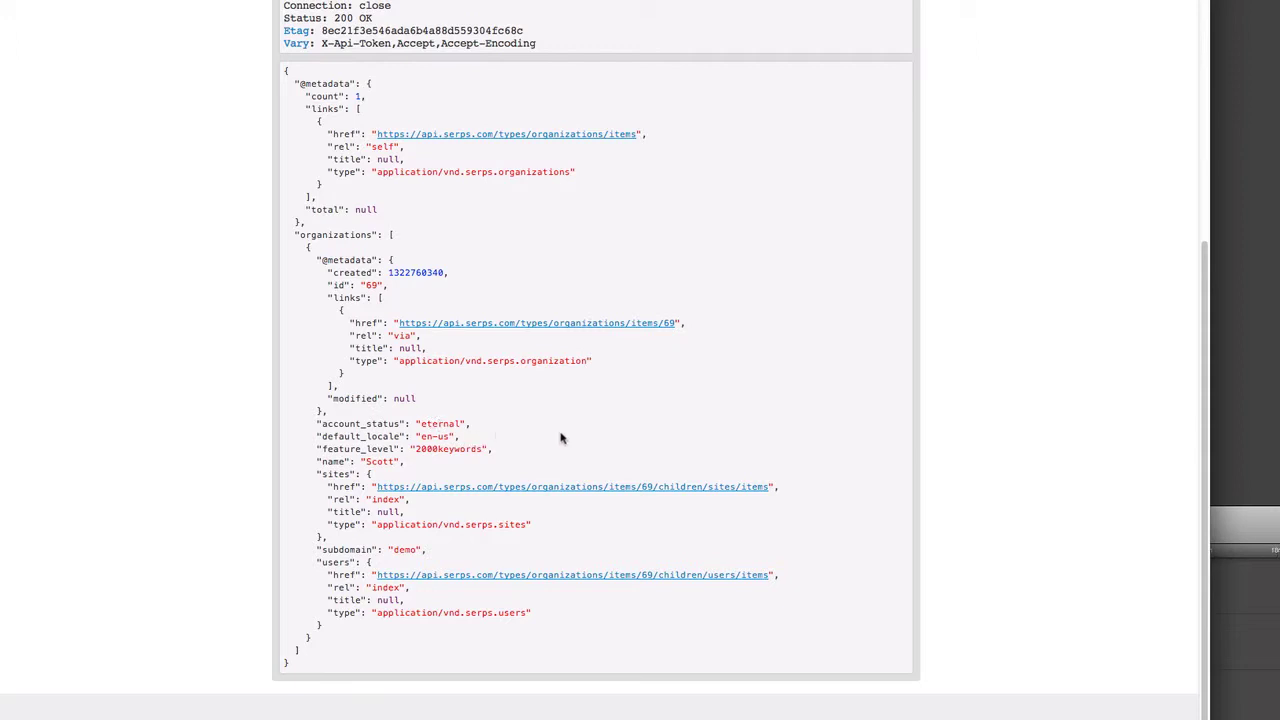
Load organization 69's sites list, highlight the site count, and scroll to site 225 'serps.com main'.
{"action": "left_click", "coordinate": [473, 488]}
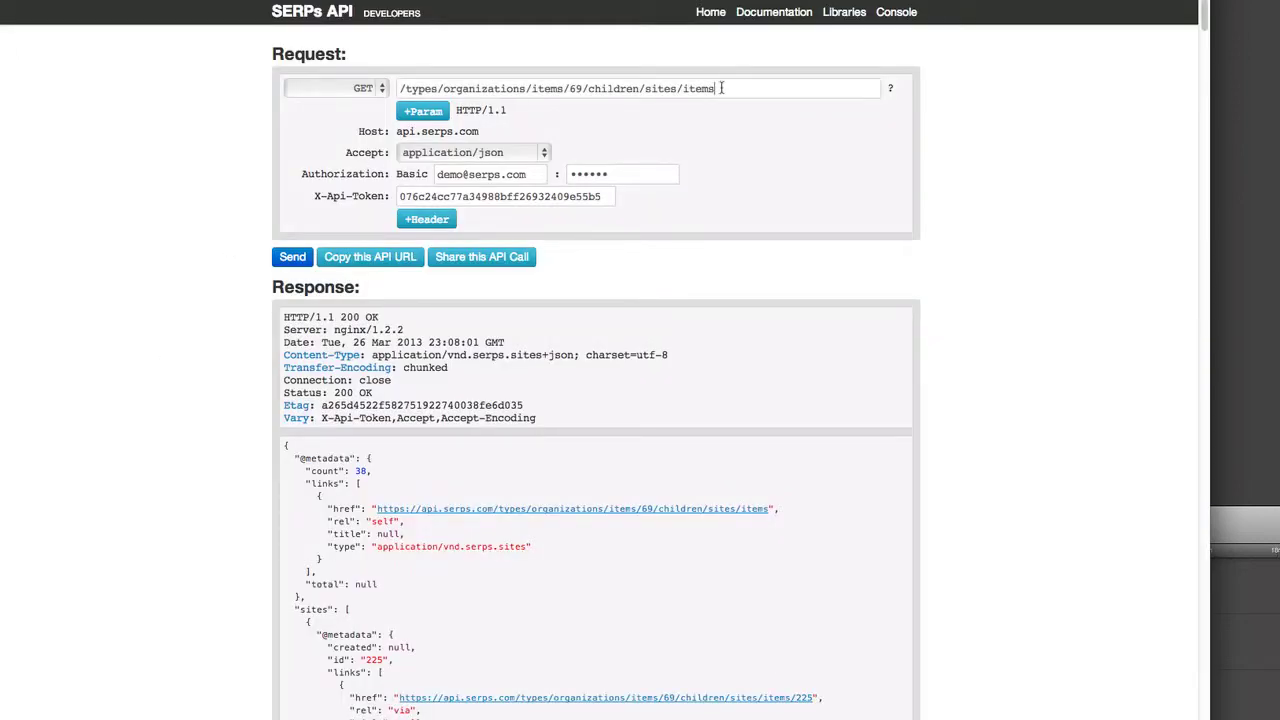
{"action": "left_click_drag", "start_coordinate": [716, 88], "coordinate": [398, 87]}
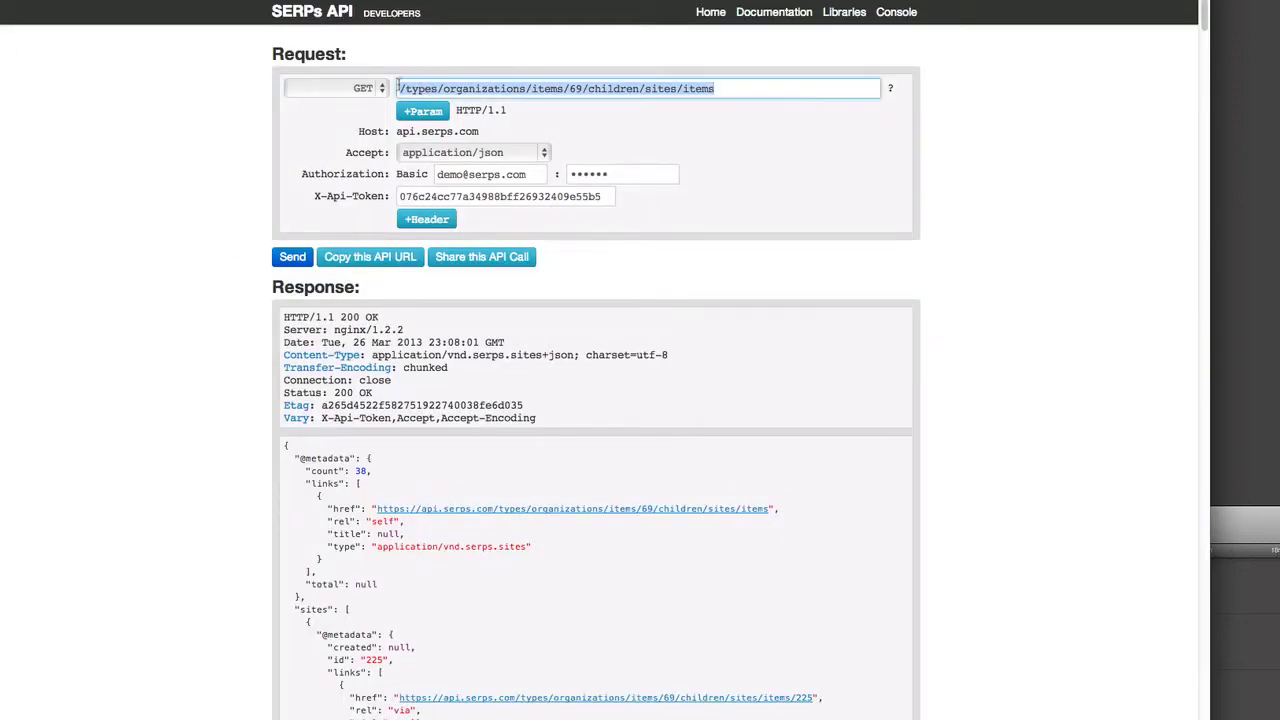
{"action": "left_click", "coordinate": [743, 90]}
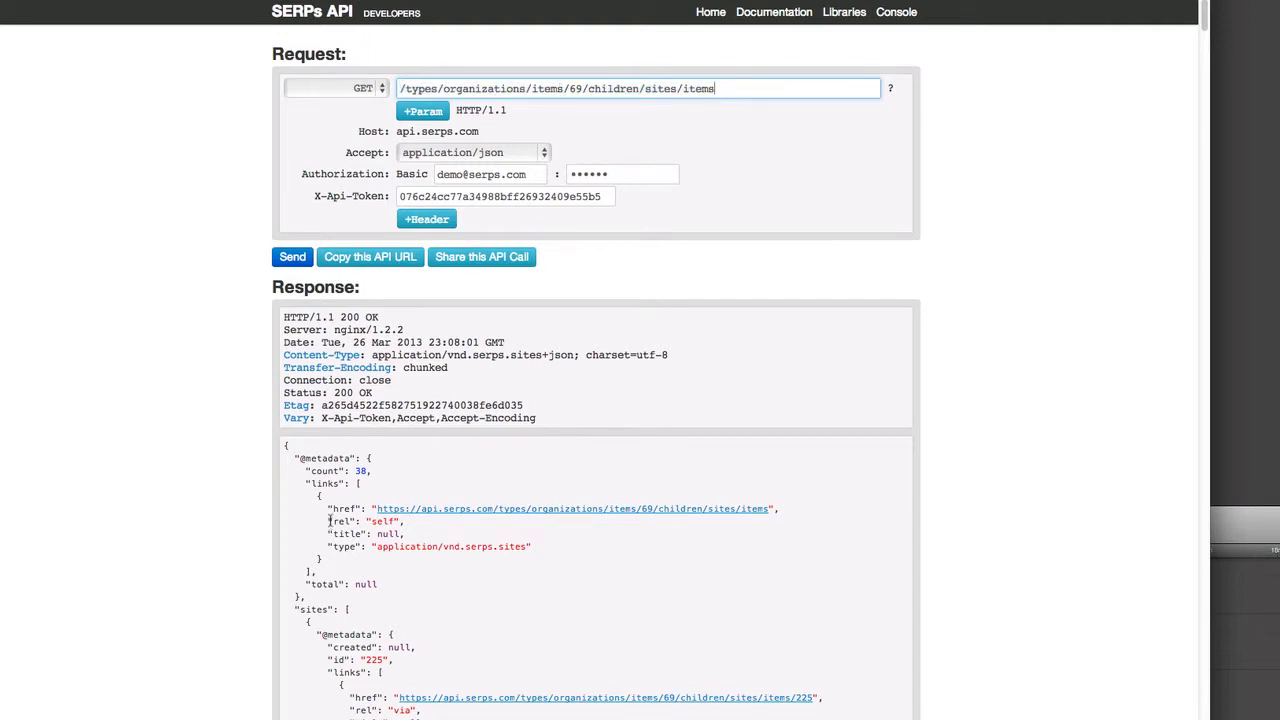
{"action": "left_click_drag", "start_coordinate": [372, 470], "coordinate": [349, 470]}
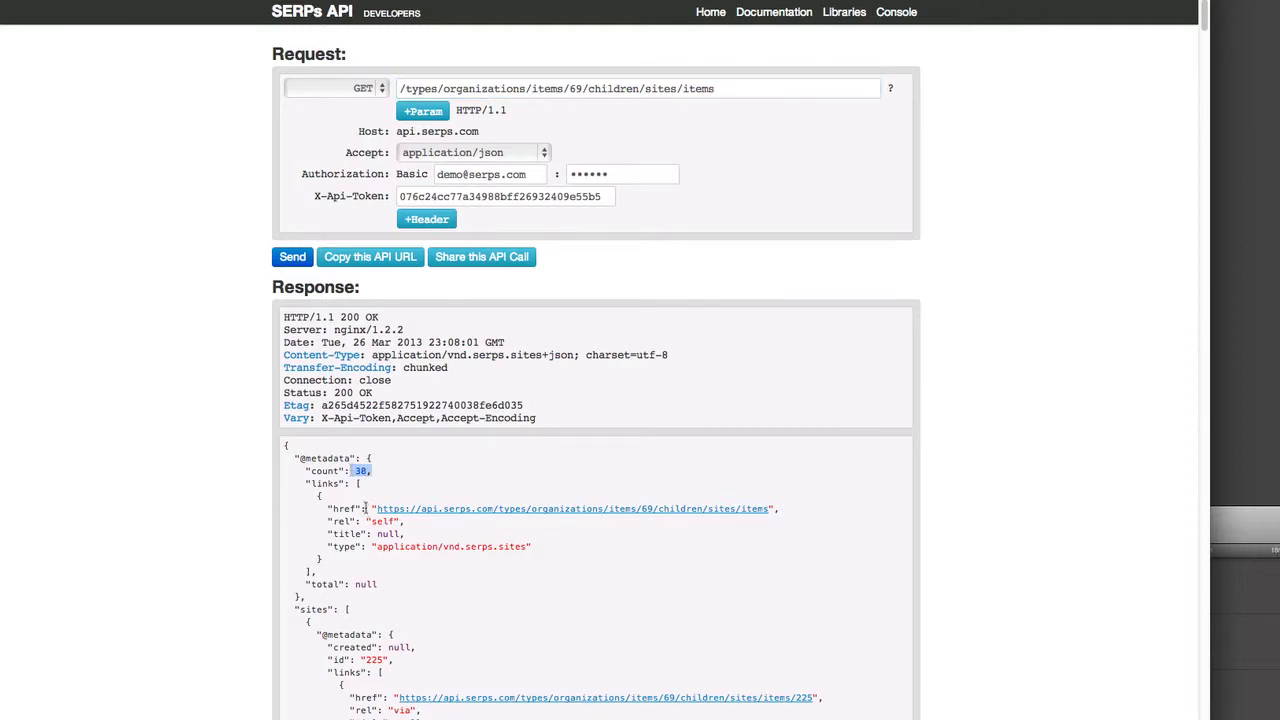
{"action": "left_click", "coordinate": [452, 613]}
{"action": "scroll", "coordinate": [311, 589], "scroll_direction": "down", "scroll_amount": 2}
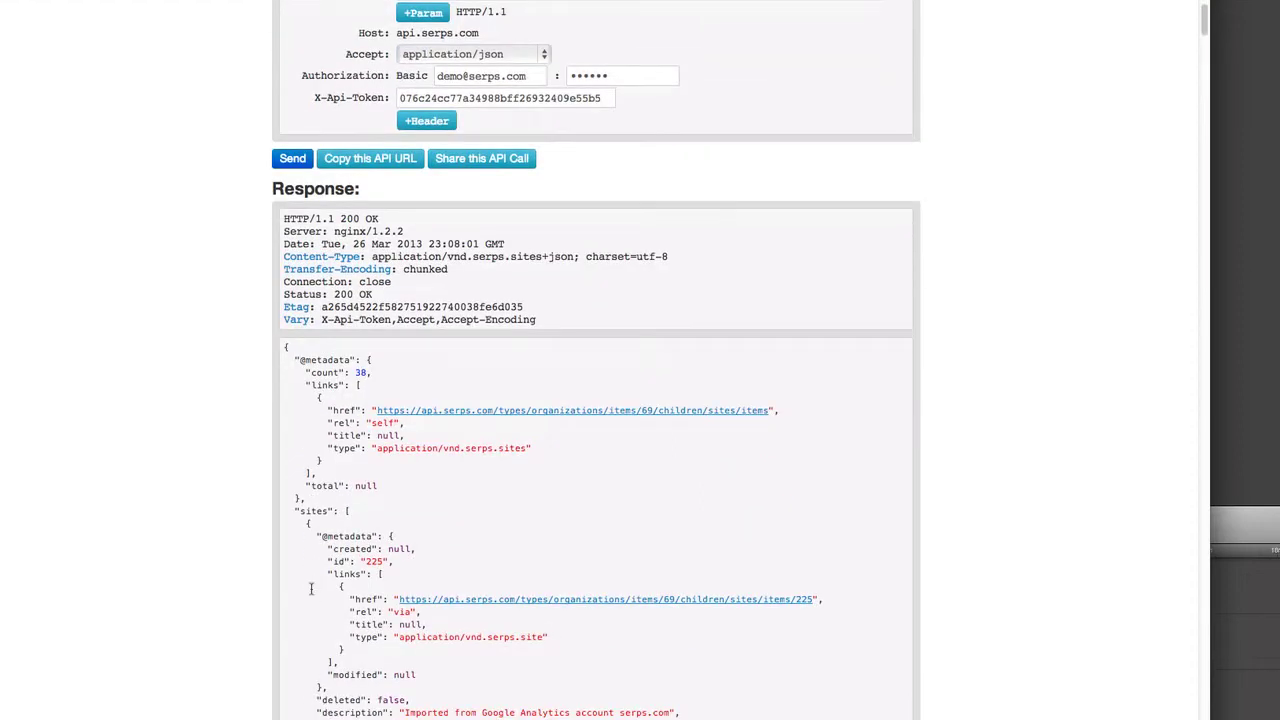
{"action": "scroll", "coordinate": [320, 587], "scroll_direction": "down", "scroll_amount": 2}
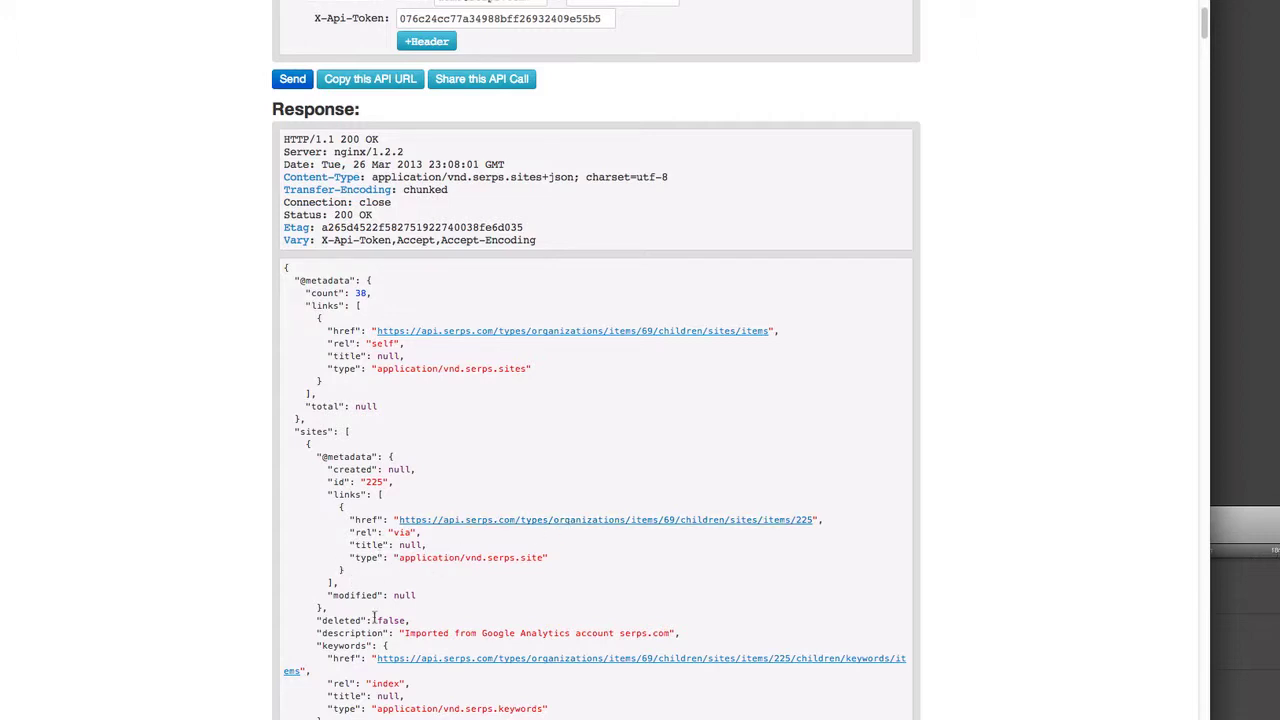
{"action": "scroll", "coordinate": [358, 591], "scroll_direction": "down", "scroll_amount": 2}
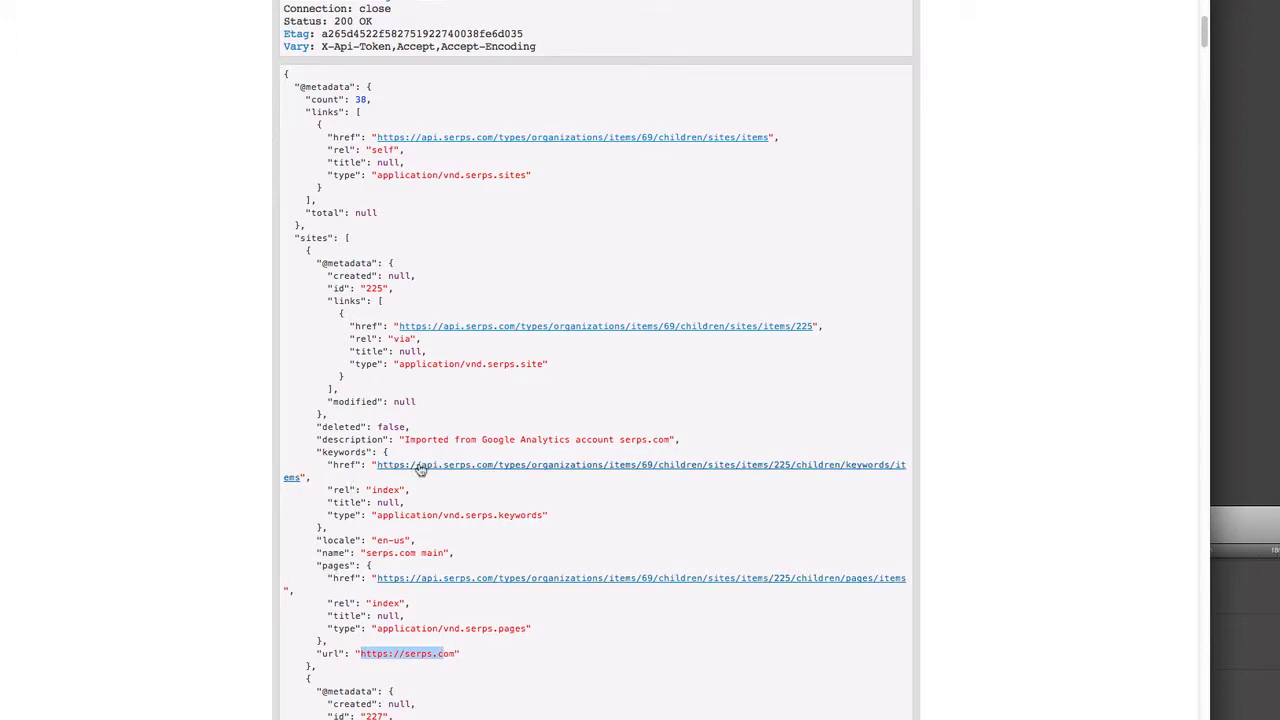
Load site 225's keywords list and point out the keyword count of 100.
{"action": "left_click", "coordinate": [546, 466]}
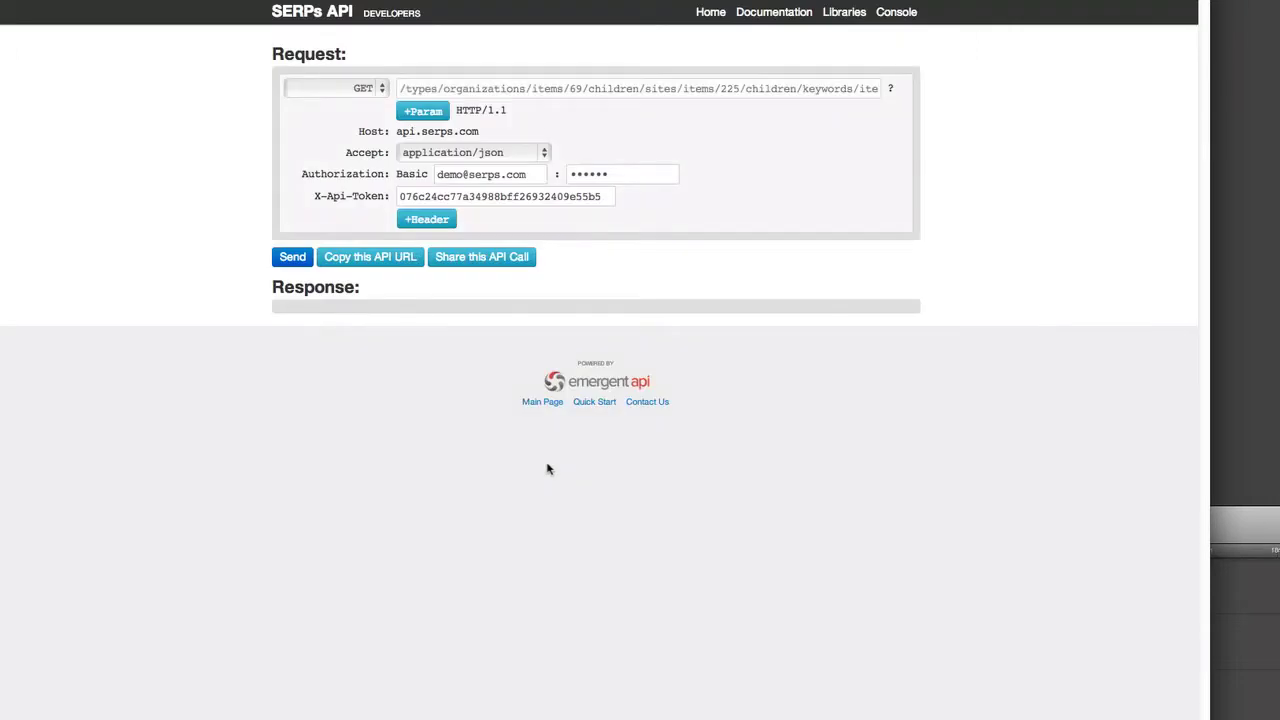
{"action": "scroll", "coordinate": [251, 420], "scroll_direction": "down", "scroll_amount": 2}
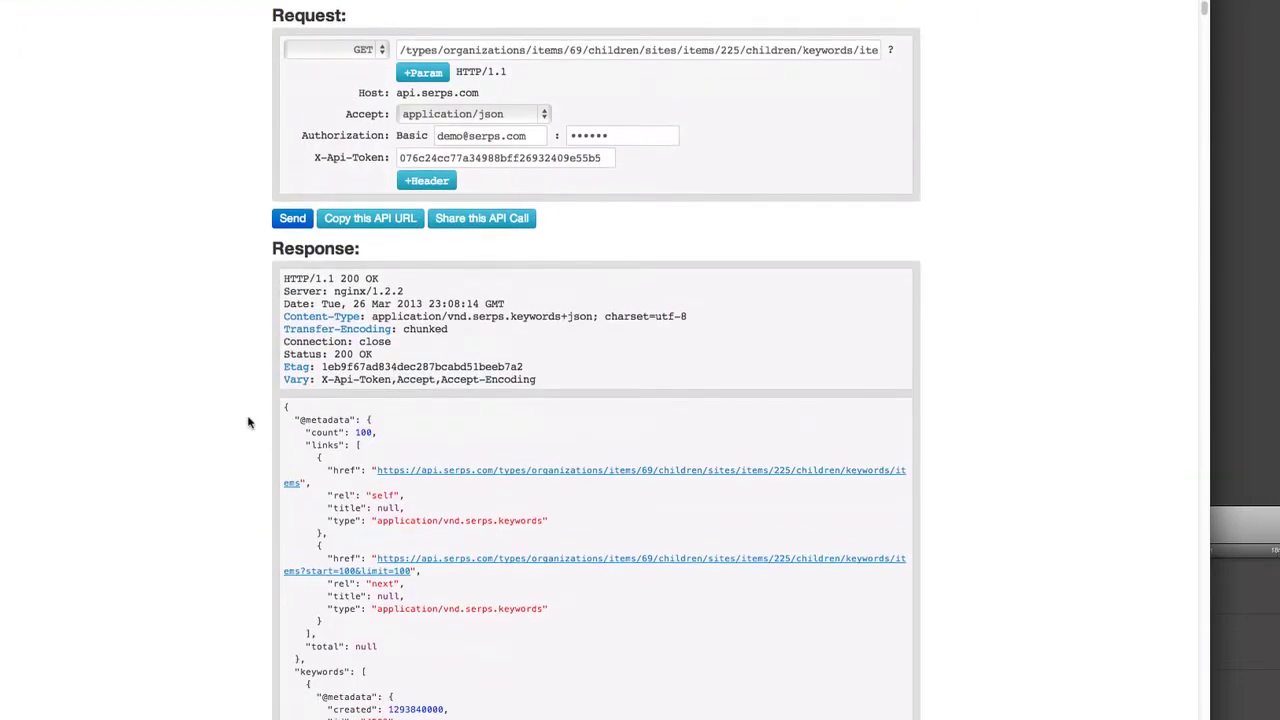
{"action": "scroll", "coordinate": [249, 420], "scroll_direction": "up", "scroll_amount": 2}
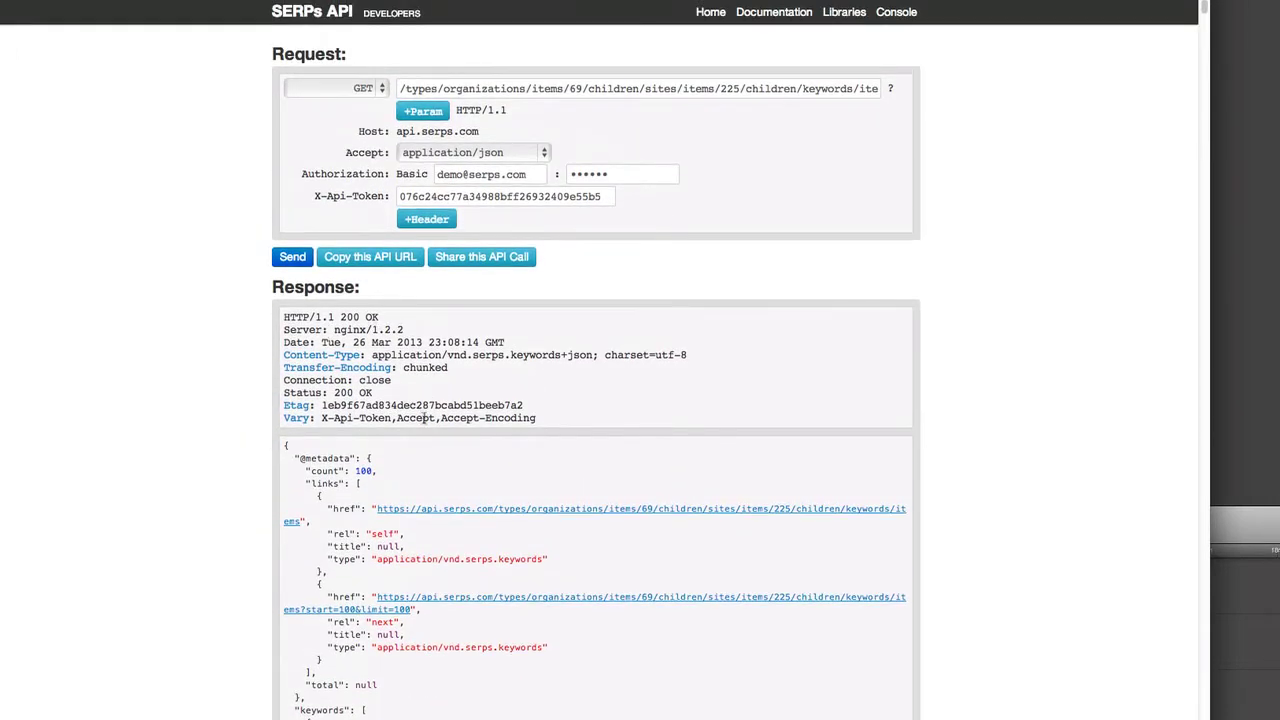
{"action": "left_click_drag", "start_coordinate": [356, 470], "coordinate": [371, 474]}
{"action": "left_click", "coordinate": [403, 477]}
Highlight the first keyword's latest Google rank 3 and its text 'serps'.
{"action": "scroll", "coordinate": [350, 470], "scroll_direction": "down", "scroll_amount": 10}
{"action": "scroll", "coordinate": [350, 470], "scroll_direction": "down", "scroll_amount": 10}
{"action": "scroll", "coordinate": [350, 470], "scroll_direction": "down", "scroll_amount": 5}
{"action": "scroll", "coordinate": [347, 470], "scroll_direction": "down", "scroll_amount": 10}
{"action": "scroll", "coordinate": [347, 470], "scroll_direction": "up", "scroll_amount": 15}
{"action": "scroll", "coordinate": [347, 470], "scroll_direction": "up", "scroll_amount": 10}
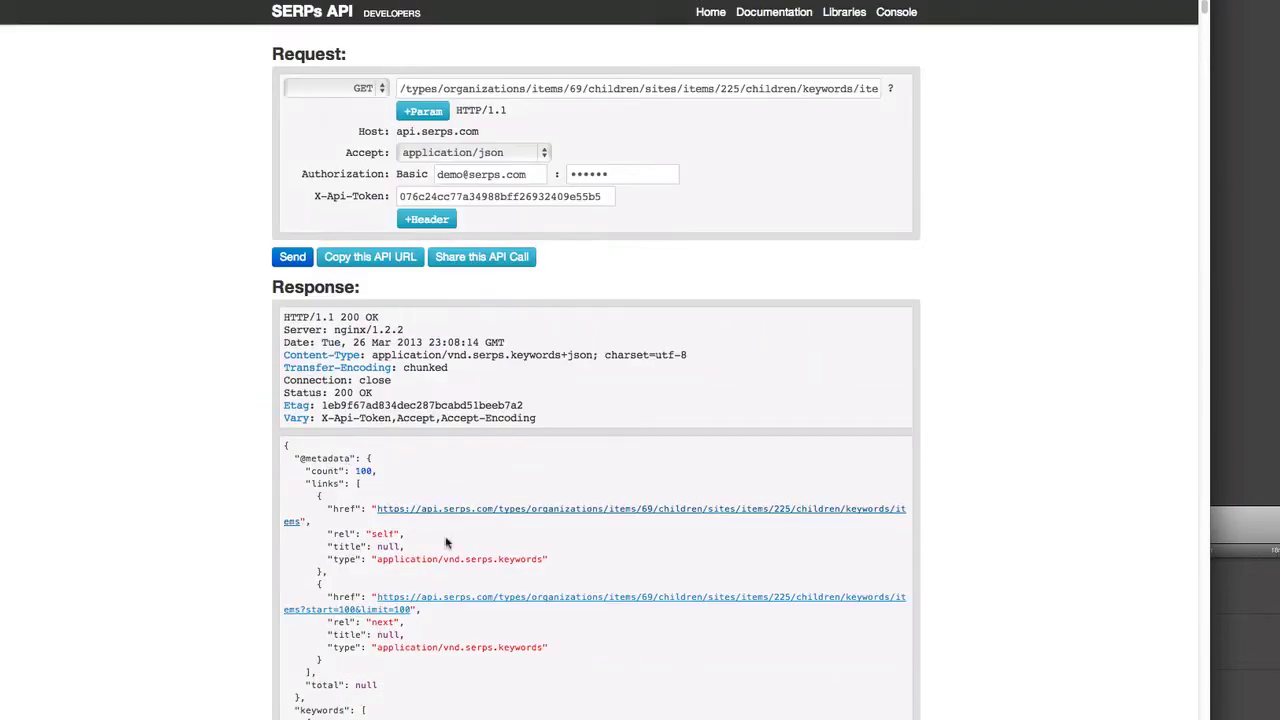
{"action": "scroll", "coordinate": [342, 483], "scroll_direction": "down", "scroll_amount": 4}
{"action": "scroll", "coordinate": [330, 480], "scroll_direction": "down", "scroll_amount": 1}
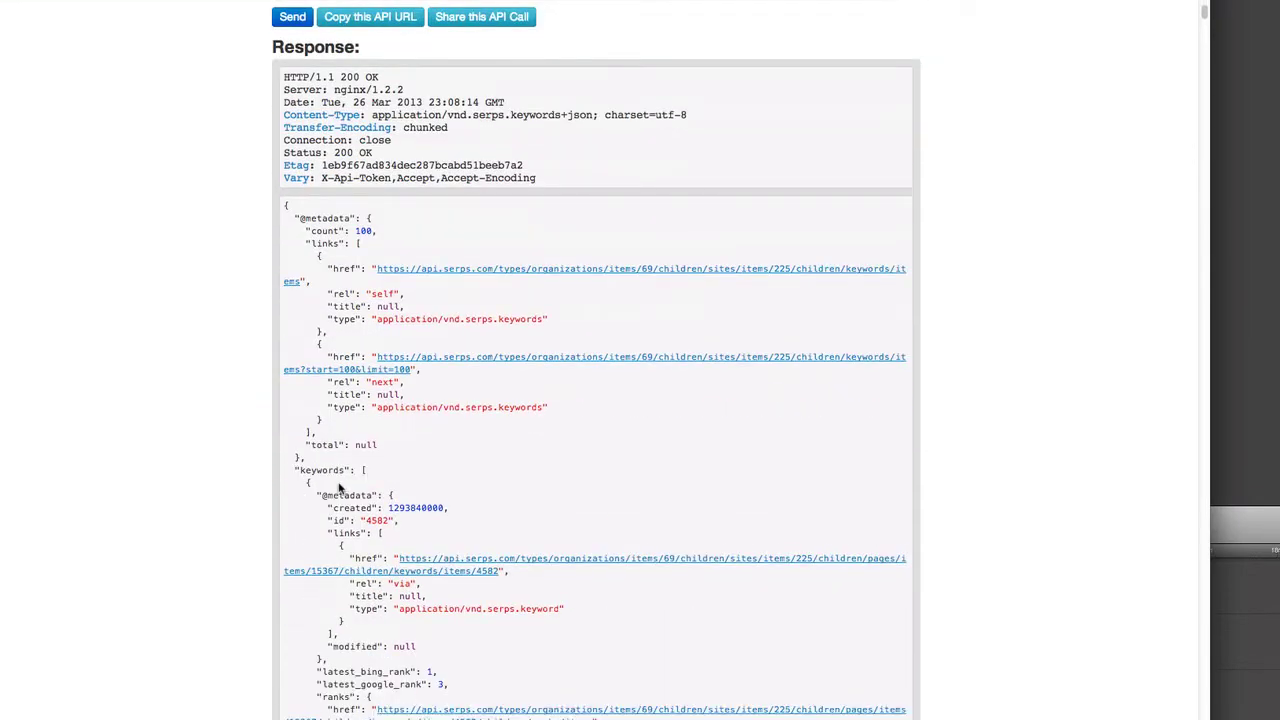
{"action": "left_click_drag", "start_coordinate": [298, 470], "coordinate": [344, 470]}
{"action": "scroll", "coordinate": [340, 468], "scroll_direction": "down", "scroll_amount": 2}
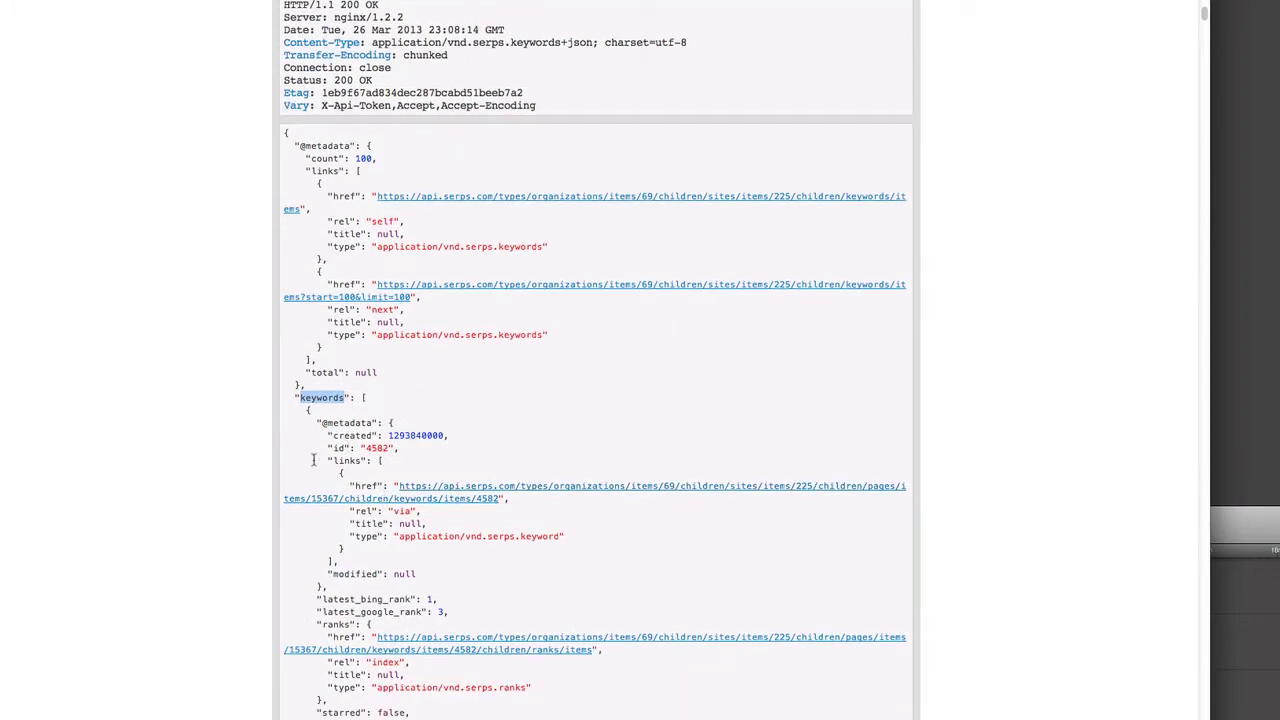
{"action": "scroll", "coordinate": [340, 455], "scroll_direction": "down", "scroll_amount": 2}
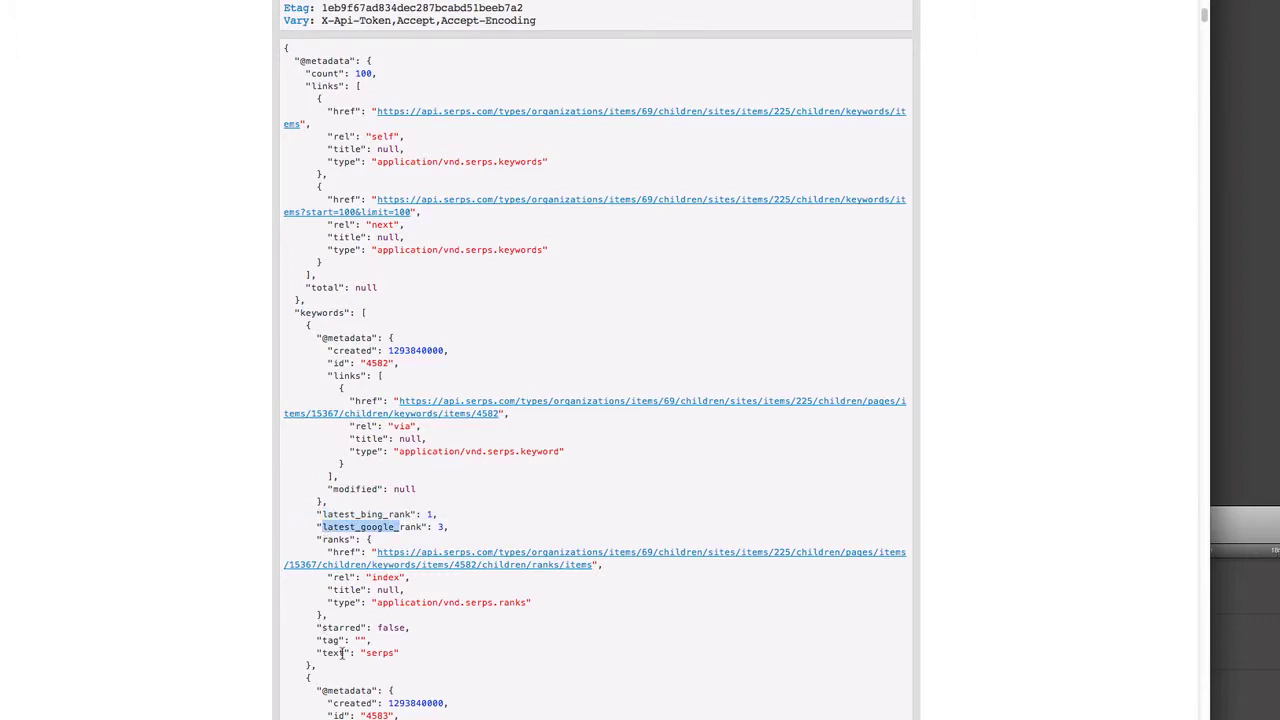
{"action": "left_click_drag", "start_coordinate": [364, 653], "coordinate": [387, 653]}
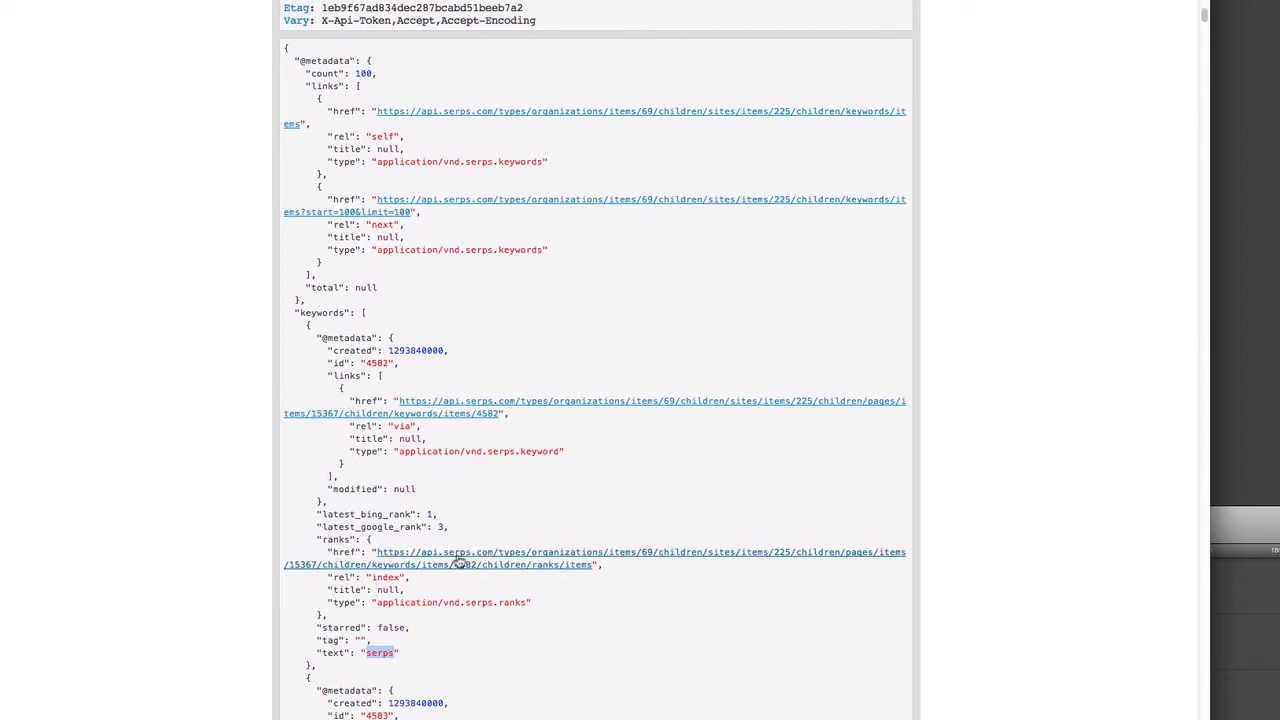
Load keyword 4582's rank history and highlight the first entry's rank 1.
{"action": "left_click", "coordinate": [457, 562]}
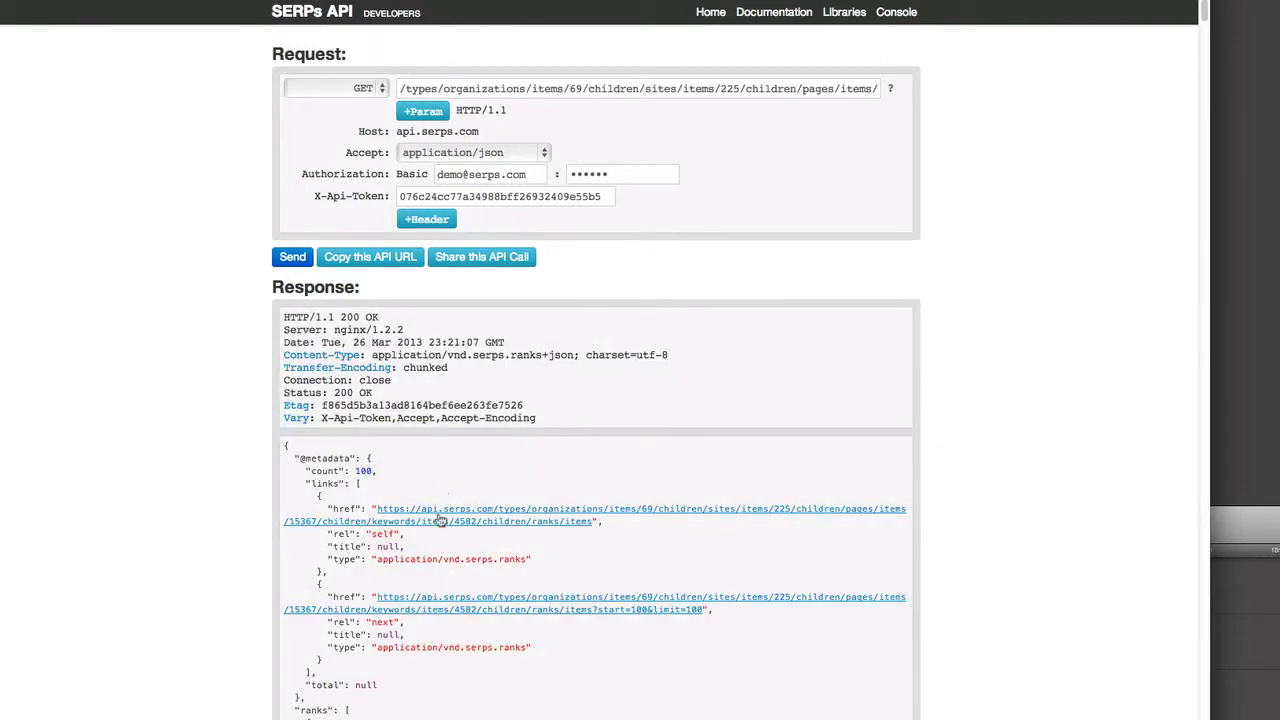
{"action": "scroll", "coordinate": [356, 492], "scroll_direction": "down", "scroll_amount": 1}
{"action": "scroll", "coordinate": [356, 492], "scroll_direction": "down", "scroll_amount": 4}
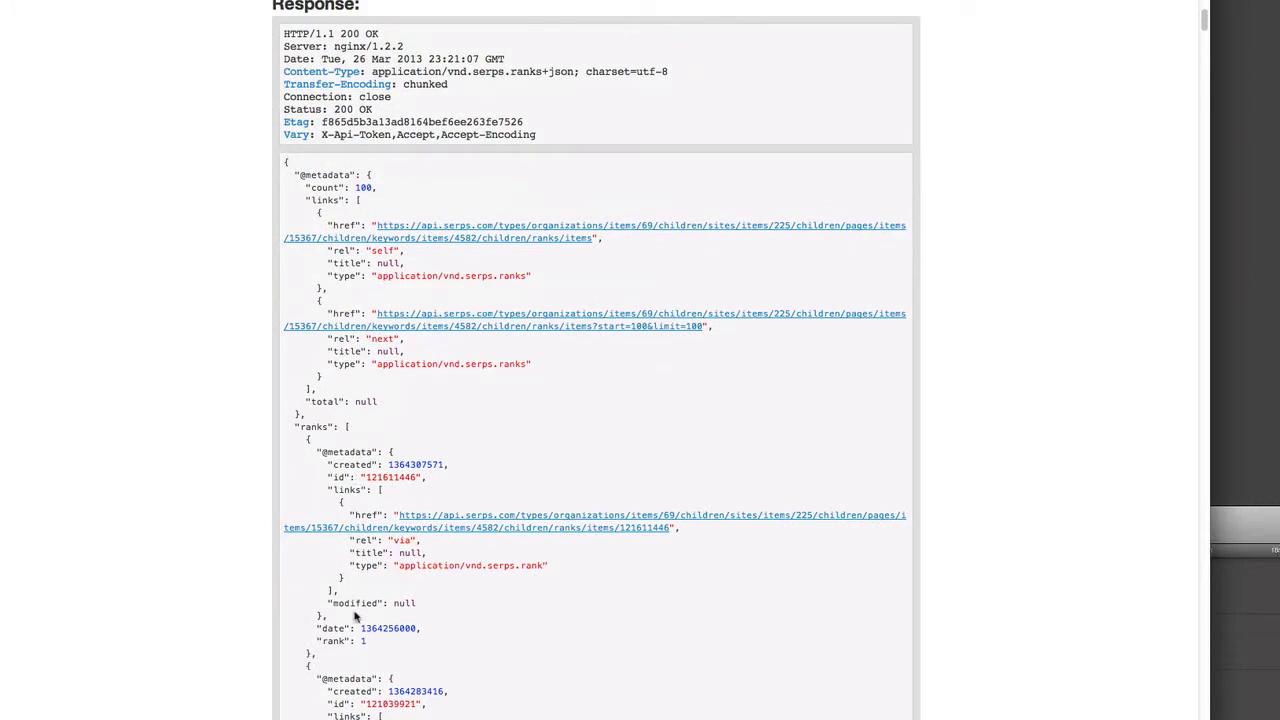
{"action": "scroll", "coordinate": [362, 490], "scroll_direction": "down", "scroll_amount": 2}
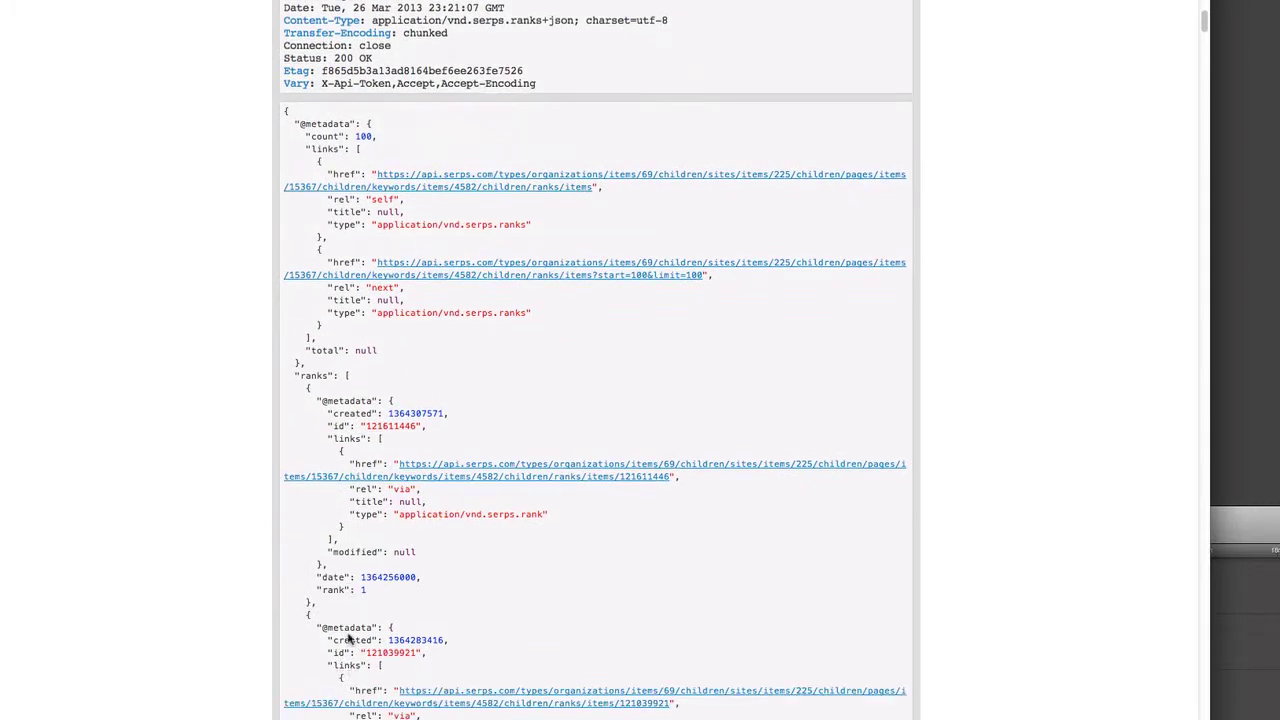
{"action": "left_click_drag", "start_coordinate": [386, 558], "coordinate": [318, 549]}
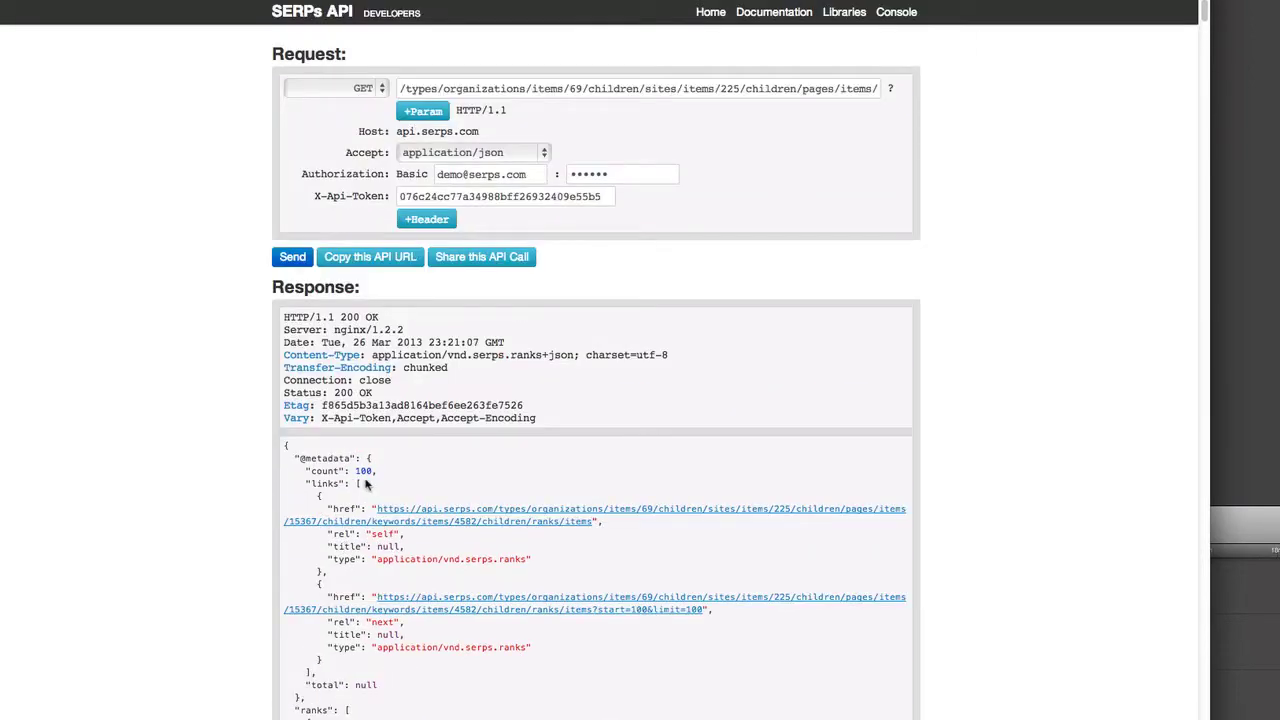
Reload site 225's keywords and highlight keyword 4582's latest Bing rank 1 and Google rank 3.
{"action": "left_click", "coordinate": [385, 509]}
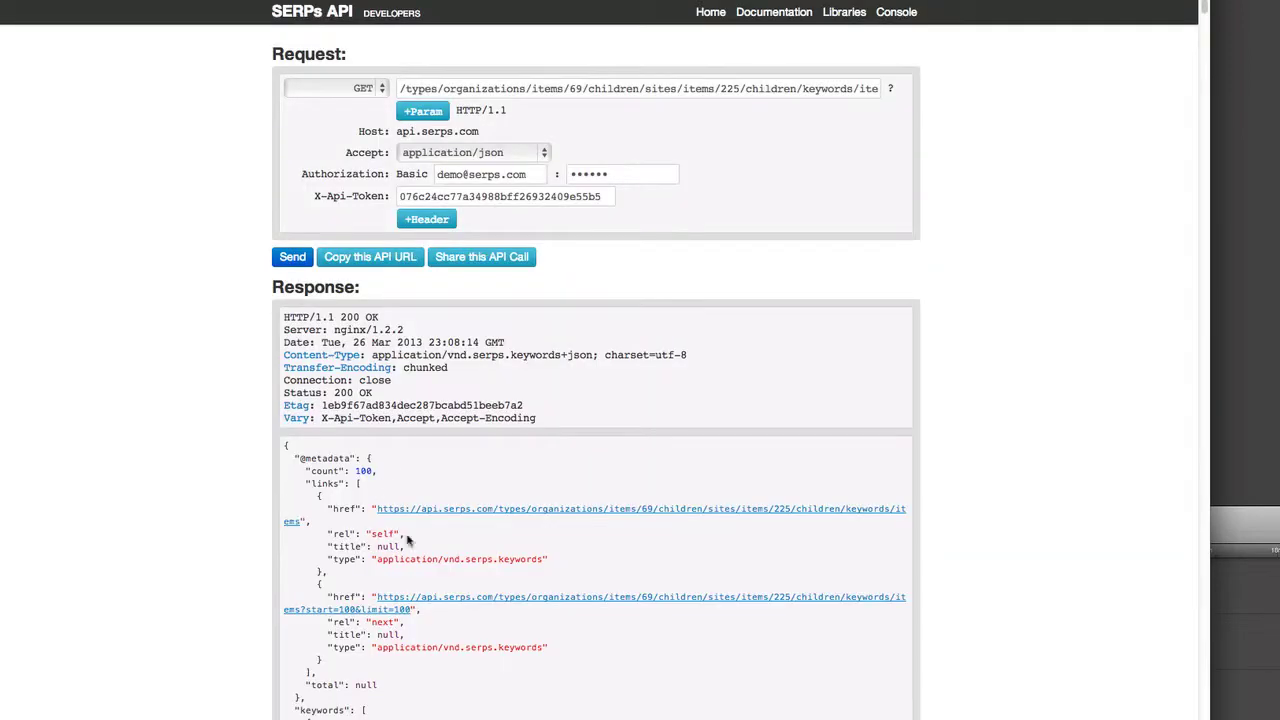
{"action": "scroll", "coordinate": [400, 560], "scroll_direction": "down", "scroll_amount": 2}
{"action": "scroll", "coordinate": [325, 490], "scroll_direction": "down", "scroll_amount": 4}
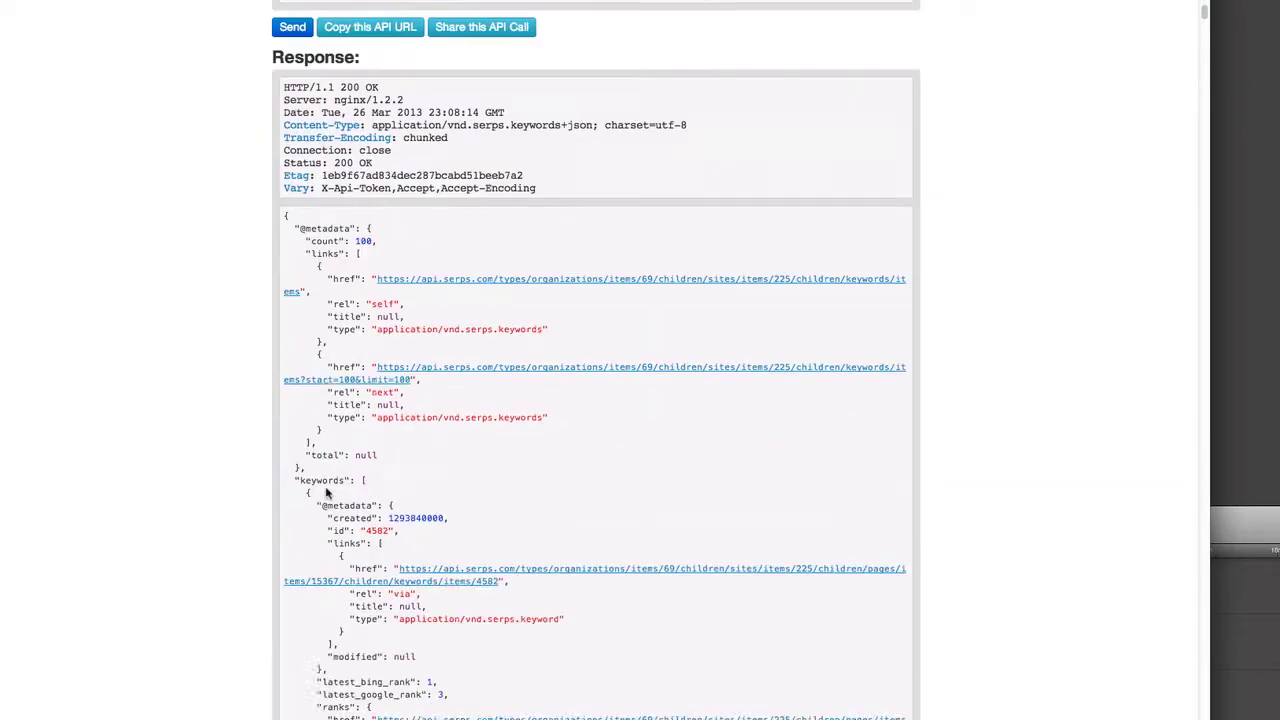
{"action": "scroll", "coordinate": [325, 492], "scroll_direction": "down", "scroll_amount": 3}
{"action": "left_click_drag", "start_coordinate": [463, 592], "coordinate": [318, 577]}
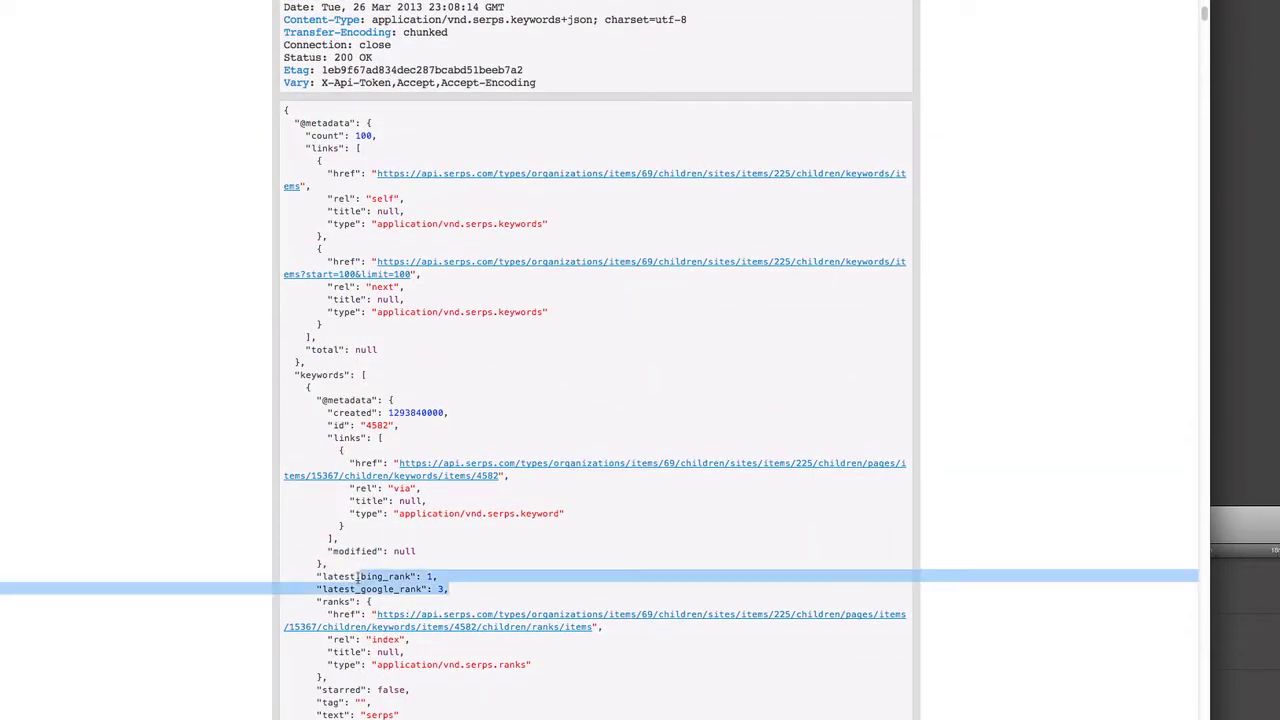
{"action": "left_click", "coordinate": [395, 550]}
{"action": "scroll", "coordinate": [395, 550], "scroll_direction": "up", "scroll_amount": 2}
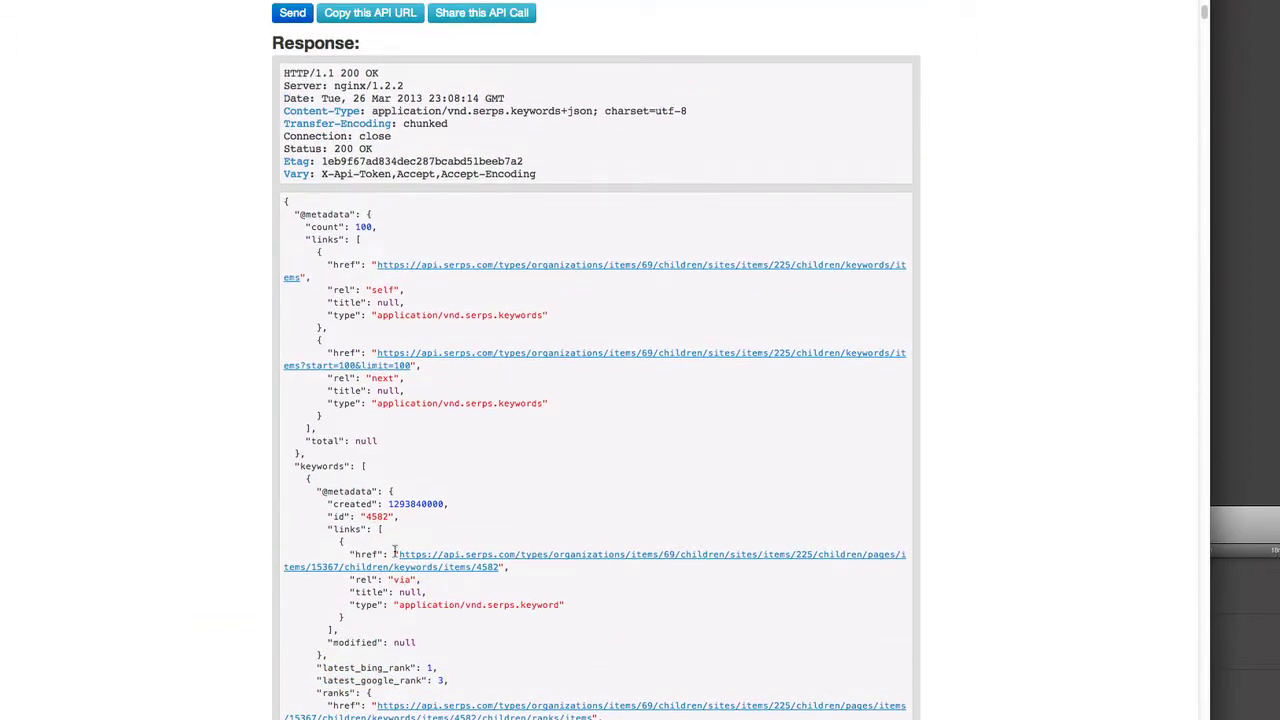